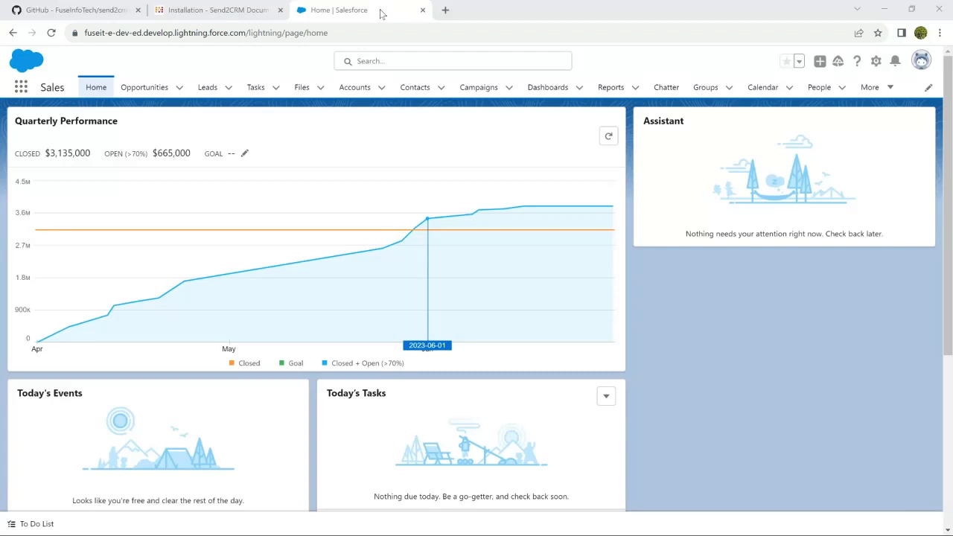
- Review the Dashboard page under Salesforce App in the Send2CRM documentation, then open the Client Configuration page
{"action": "left_click", "coordinate": [235, 15]}
{"action": "left_click", "coordinate": [107, 15]}
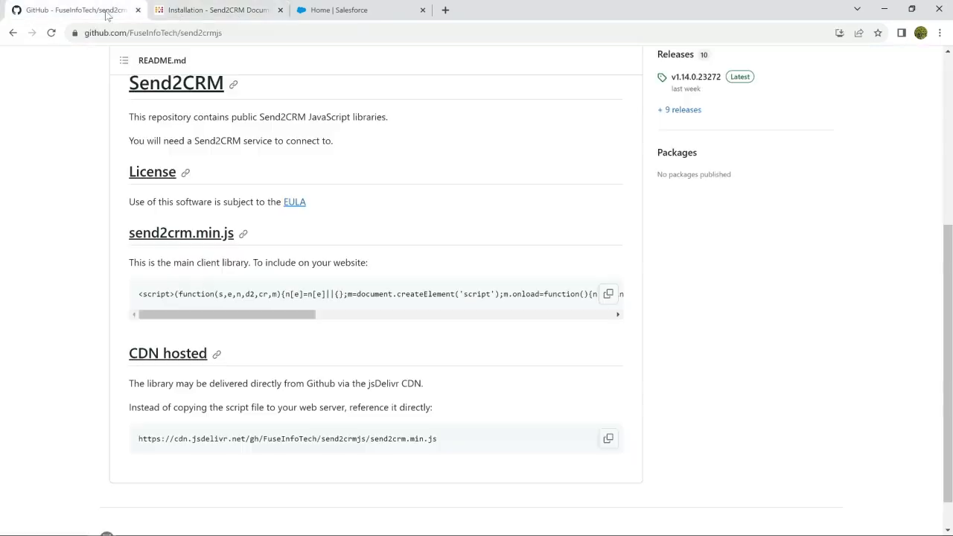
{"action": "left_click", "coordinate": [257, 16]}
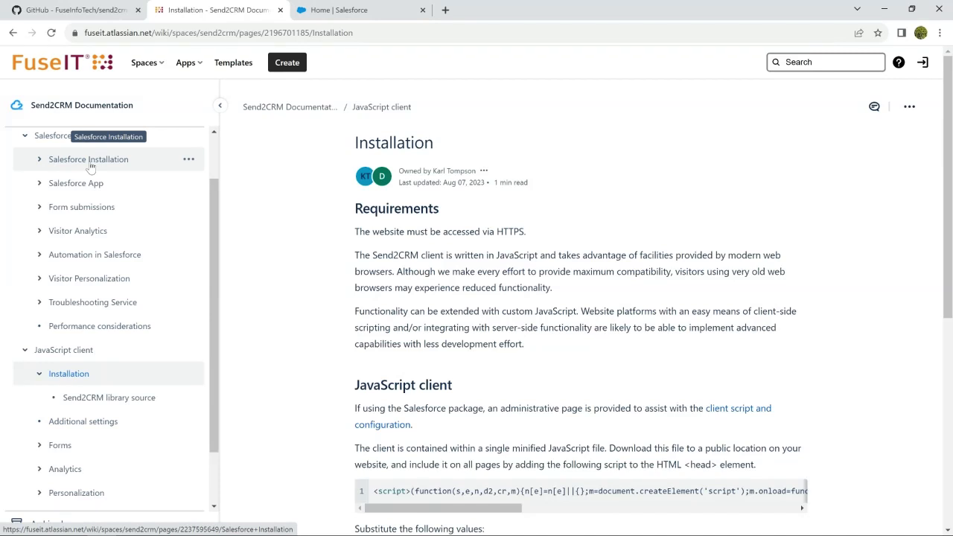
{"action": "left_click", "coordinate": [40, 184]}
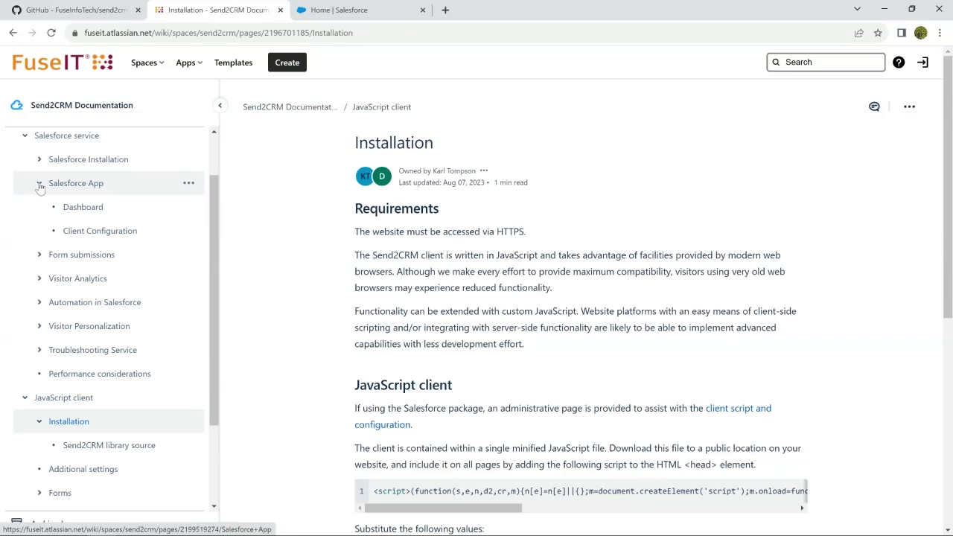
{"action": "left_click", "coordinate": [72, 210]}
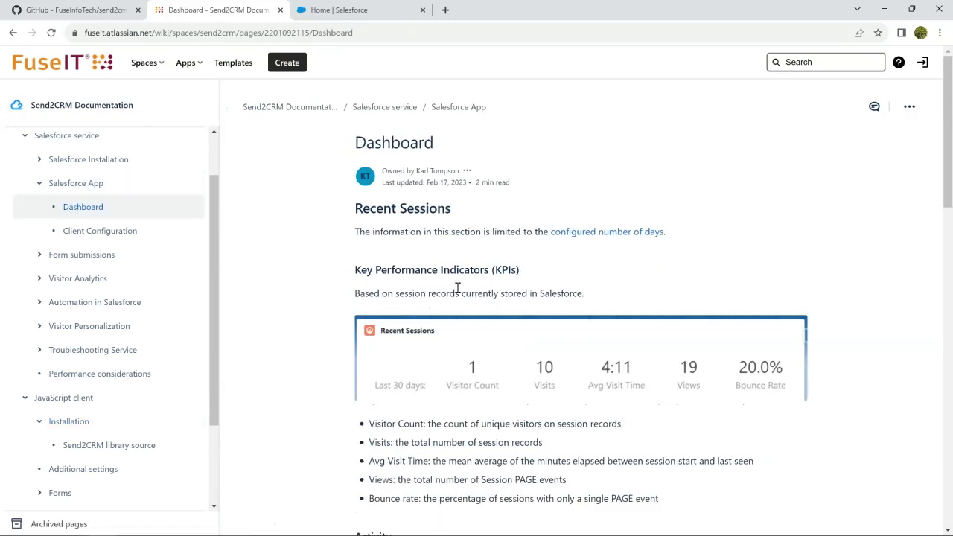
{"action": "scroll", "coordinate": [472, 289], "scroll_direction": "down", "scroll_amount": 12}
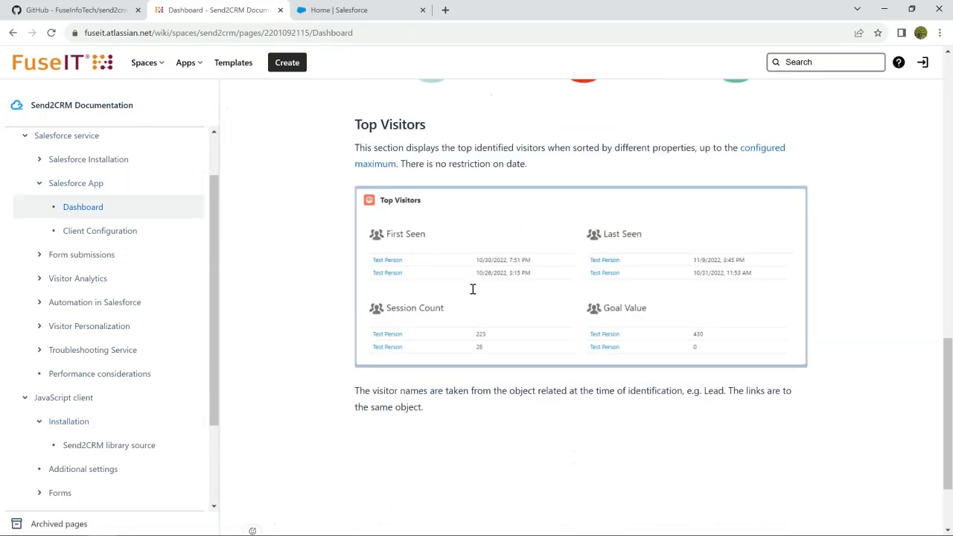
{"action": "scroll", "coordinate": [472, 293], "scroll_direction": "up", "scroll_amount": 12}
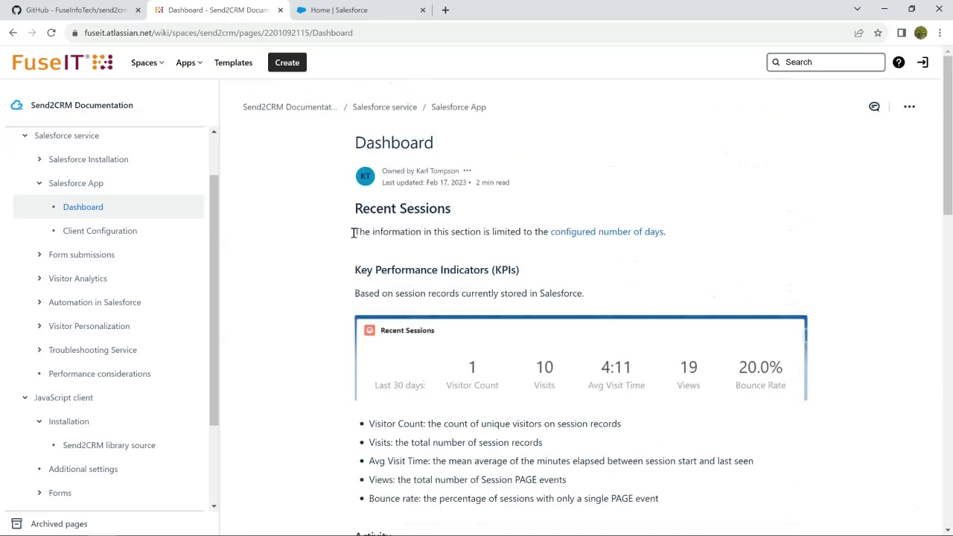
{"action": "left_click", "coordinate": [86, 234]}
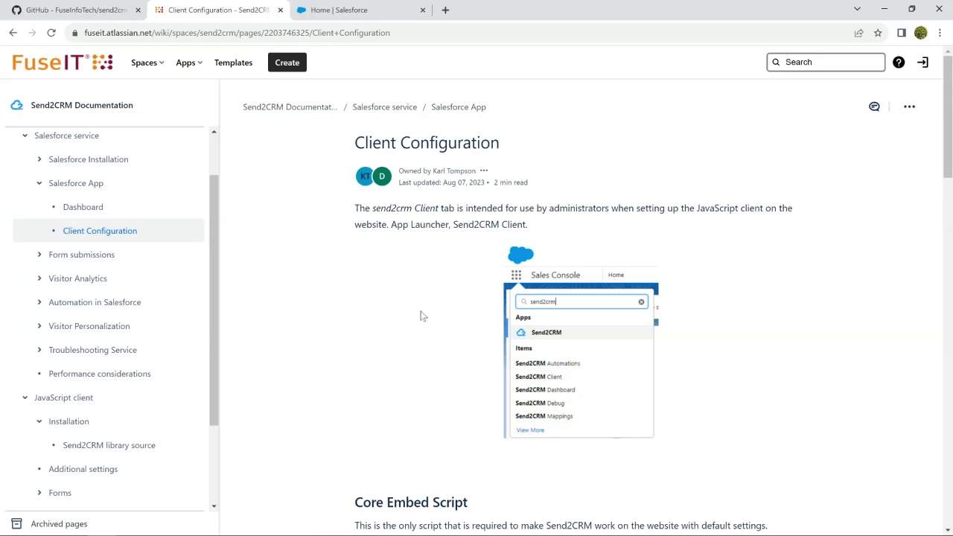
- Switch to Salesforce, open the Send2CRM app and go to the Library source field of its Website Client page
{"action": "left_click", "coordinate": [366, 11]}
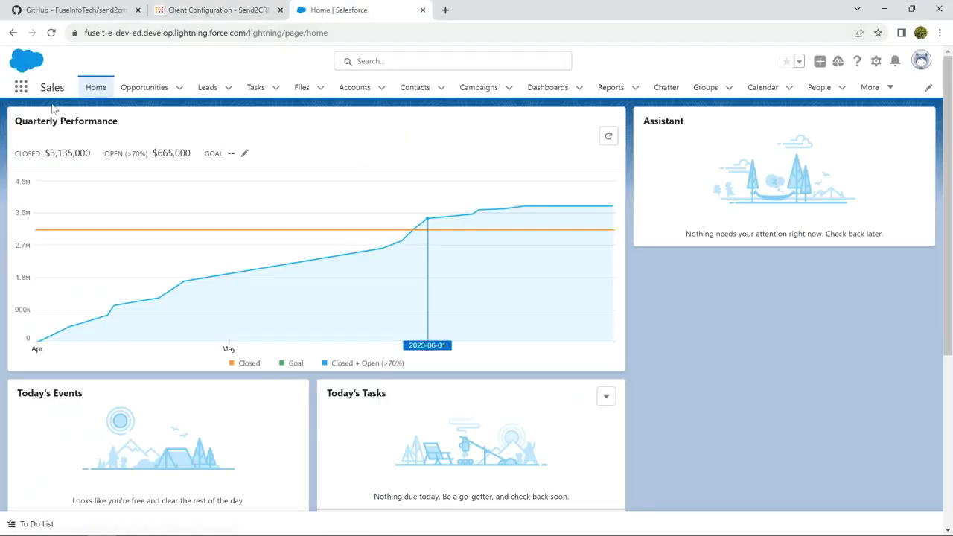
{"action": "left_click", "coordinate": [21, 88]}
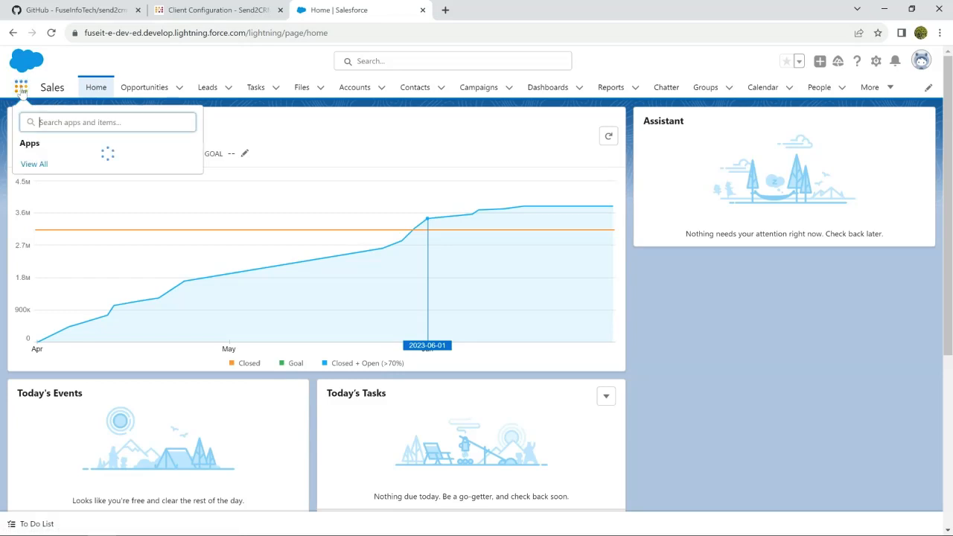
{"action": "type", "text": "send2crm"}
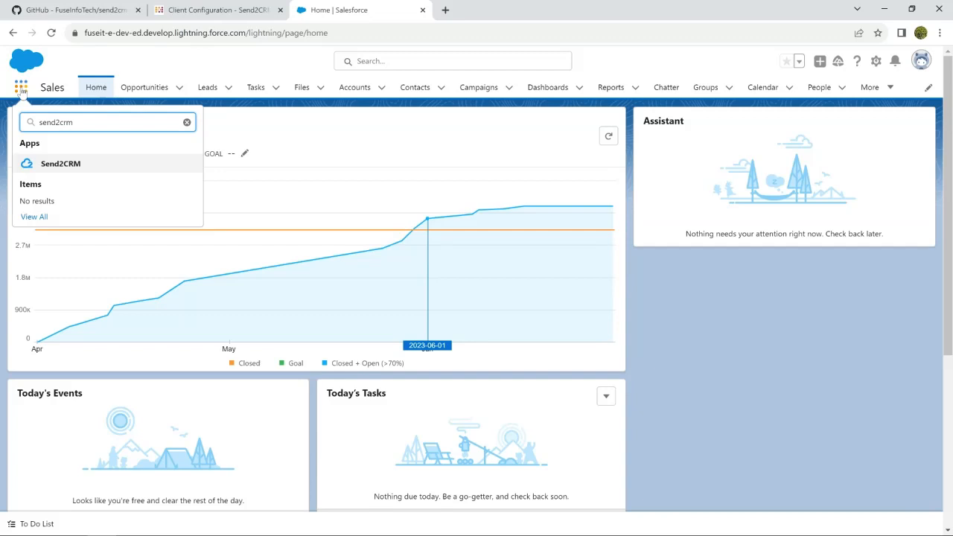
{"action": "key", "text": "Return"}
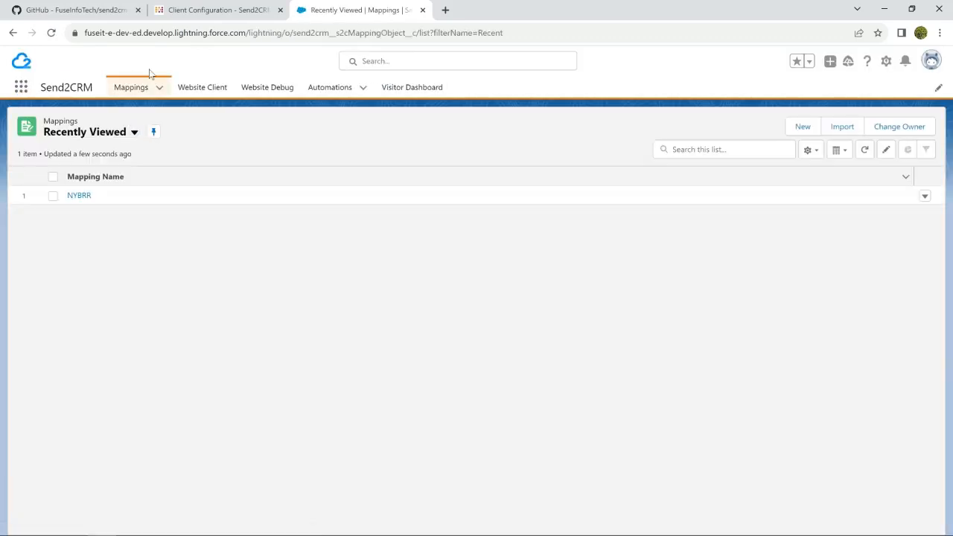
{"action": "left_click", "coordinate": [200, 87]}
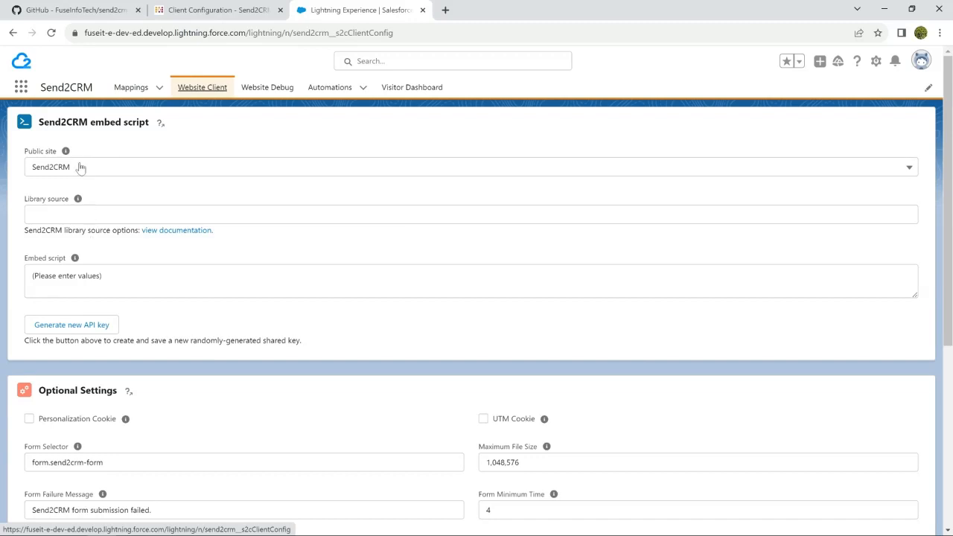
{"action": "left_click", "coordinate": [89, 215]}
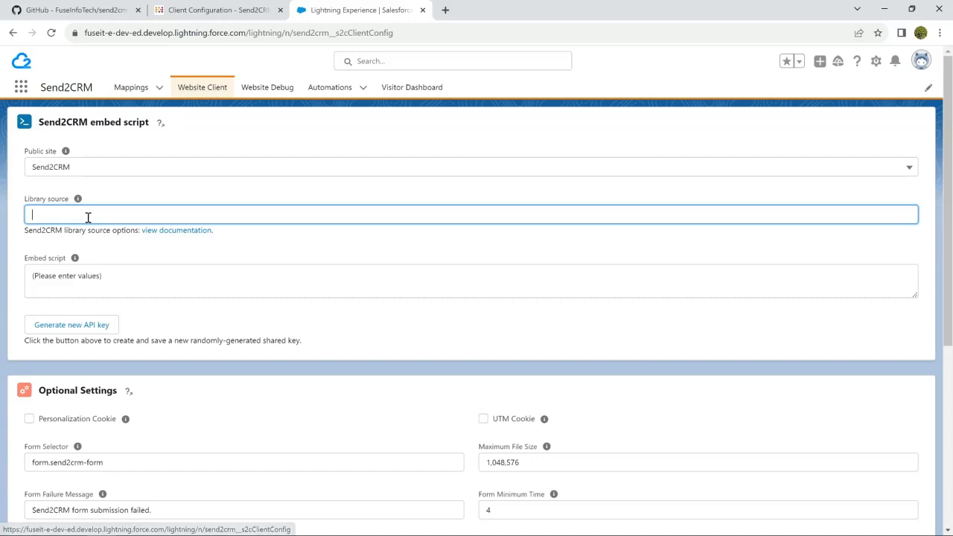
- Examine the embed script, API key and optional settings sections of the Client Configuration page in the Send2CRM documentation
{"action": "left_click", "coordinate": [232, 10]}
{"action": "scroll", "coordinate": [476, 363], "scroll_direction": "down", "scroll_amount": 6}
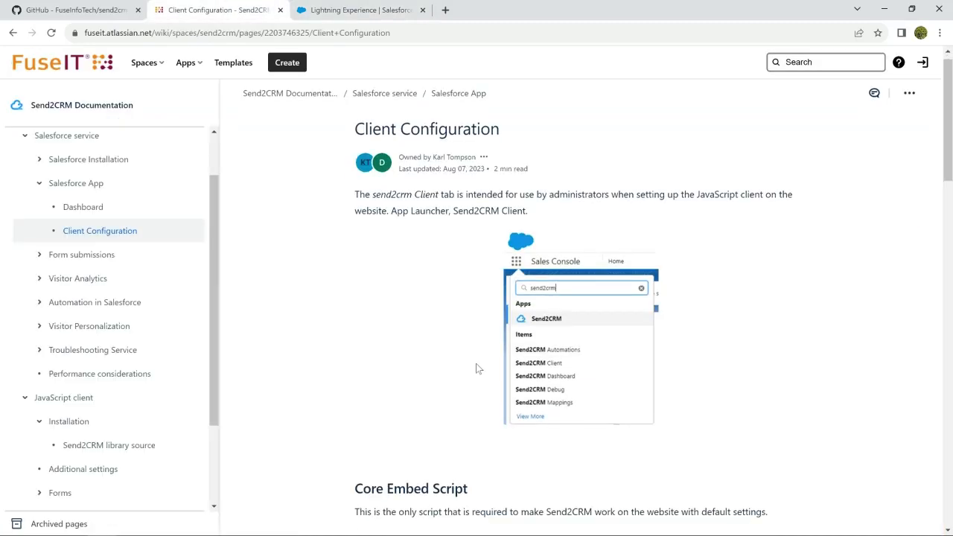
{"action": "scroll", "coordinate": [476, 364], "scroll_direction": "up", "scroll_amount": 1}
{"action": "scroll", "coordinate": [477, 364], "scroll_direction": "down", "scroll_amount": 1}
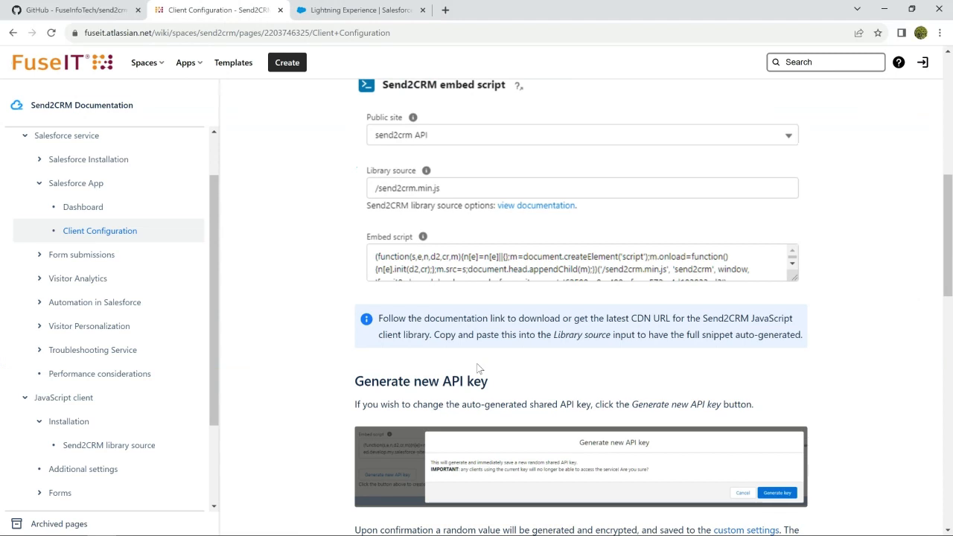
{"action": "scroll", "coordinate": [462, 257], "scroll_direction": "up", "scroll_amount": 1}
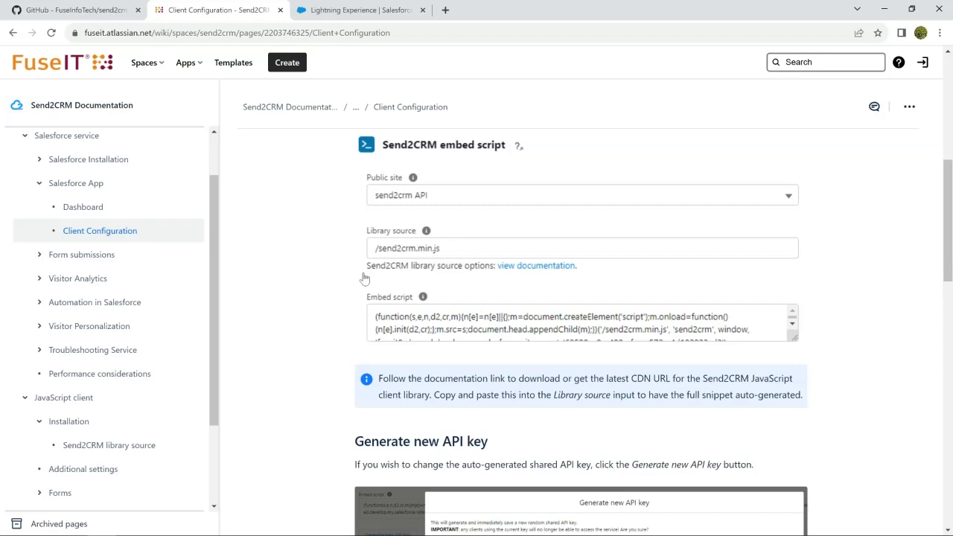
{"action": "scroll", "coordinate": [505, 298], "scroll_direction": "down", "scroll_amount": 6}
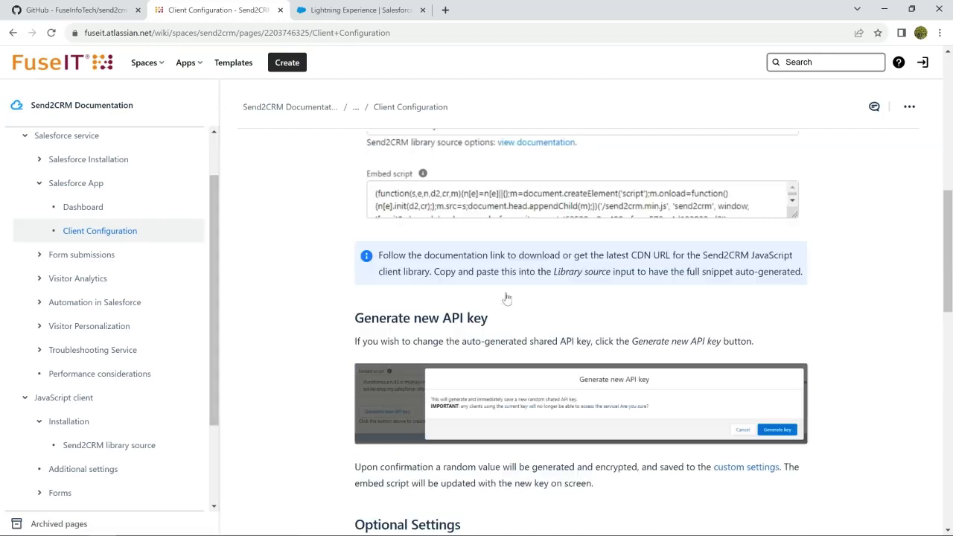
{"action": "scroll", "coordinate": [506, 298], "scroll_direction": "down", "scroll_amount": 3}
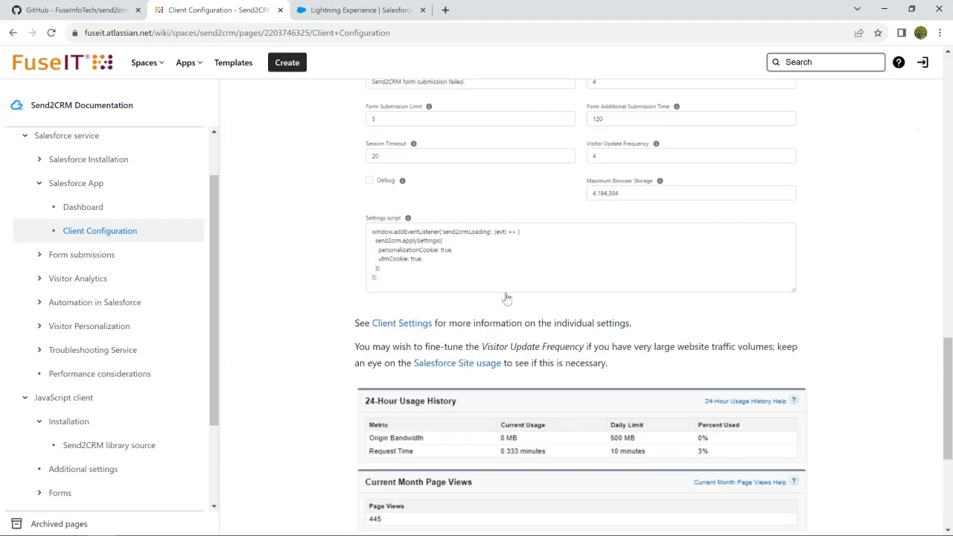
{"action": "scroll", "coordinate": [507, 298], "scroll_direction": "up", "scroll_amount": 8}
{"action": "scroll", "coordinate": [140, 335], "scroll_direction": "down", "scroll_amount": 1}
{"action": "scroll", "coordinate": [134, 345], "scroll_direction": "up", "scroll_amount": 1}
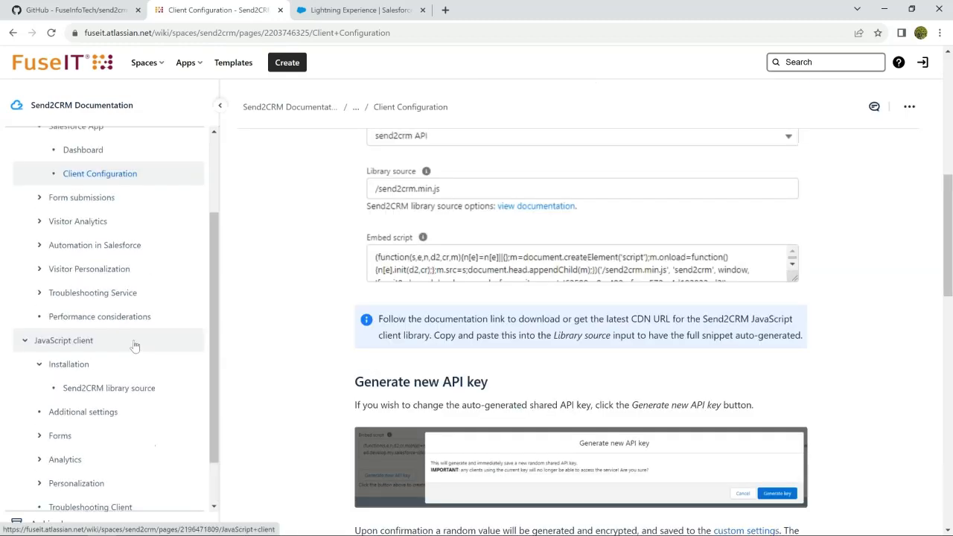
- Open the GitHub instructions linked from the documentation's Send2CRM library source page and close the old GitHub tab
{"action": "left_click", "coordinate": [115, 388]}
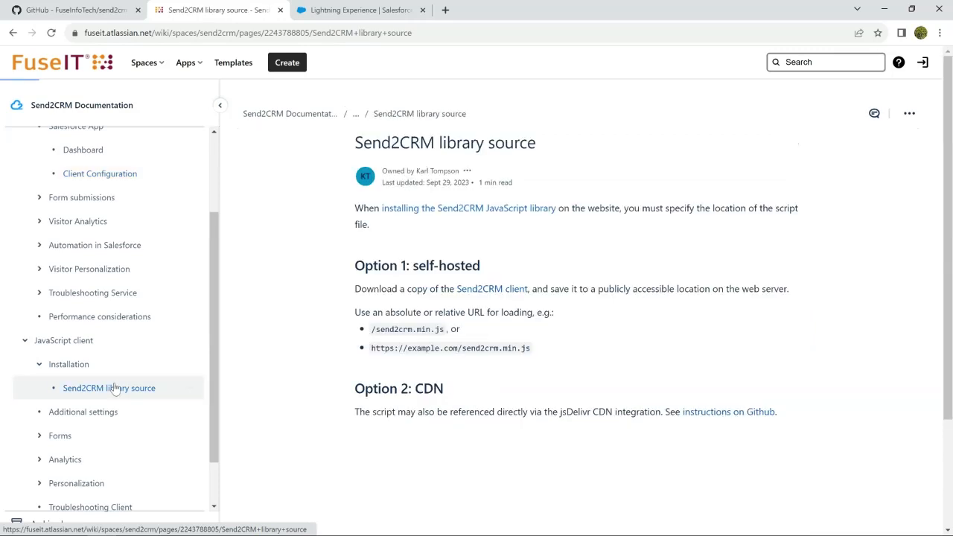
{"action": "left_click", "coordinate": [737, 414]}
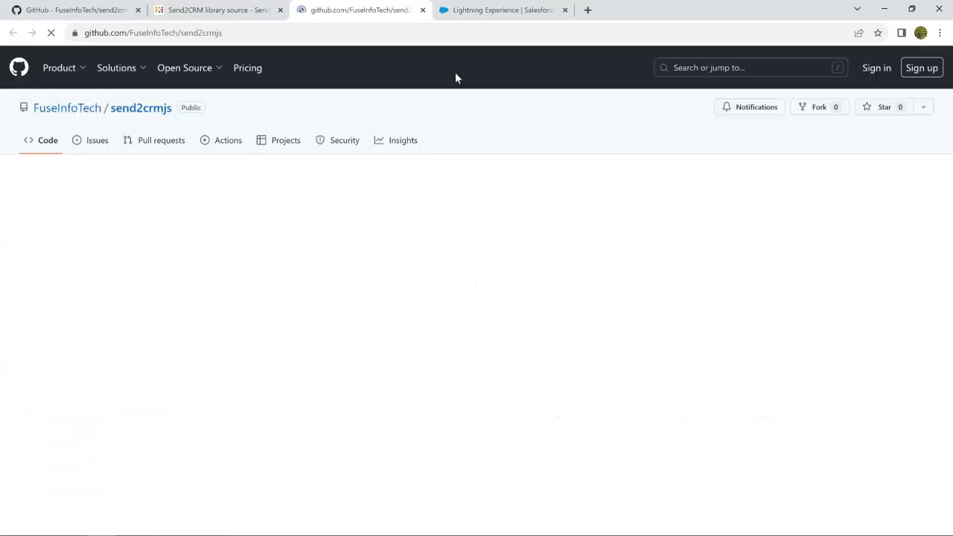
{"action": "left_click", "coordinate": [137, 11]}
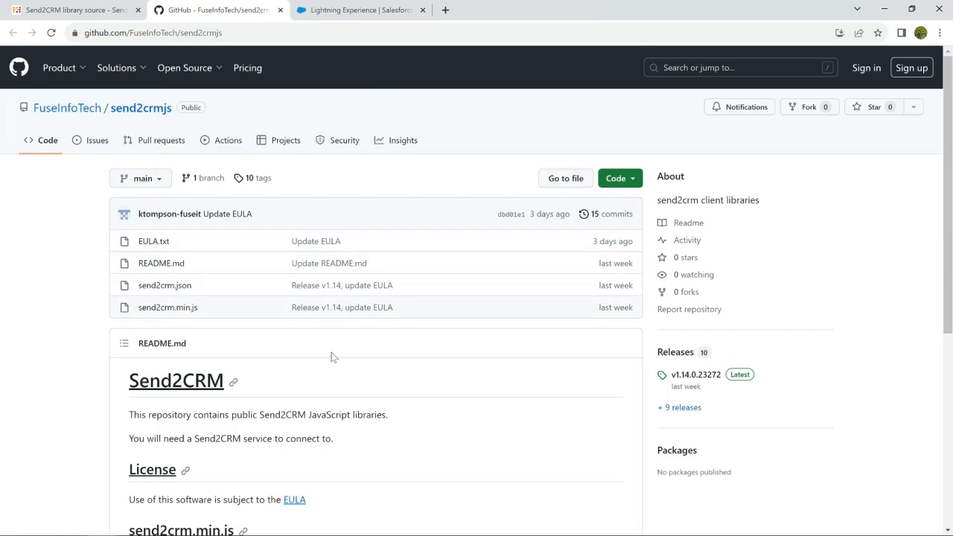
- Examine the full send2crm.min.js include script in the GitHub README and highlight its <service_url> placeholder
{"action": "scroll", "coordinate": [331, 357], "scroll_direction": "down", "scroll_amount": 3}
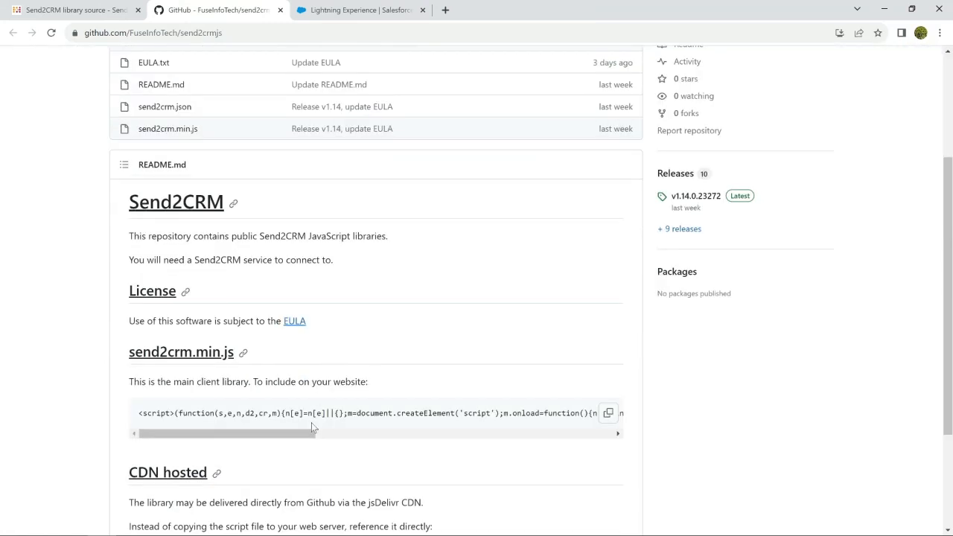
{"action": "left_click_drag", "start_coordinate": [309, 433], "coordinate": [509, 466]}
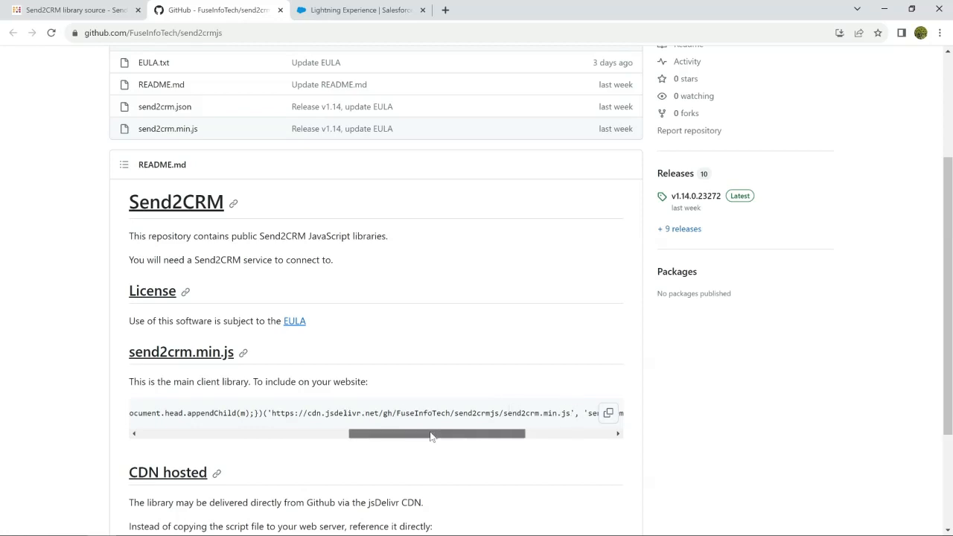
{"action": "left_click_drag", "start_coordinate": [431, 436], "coordinate": [520, 429]}
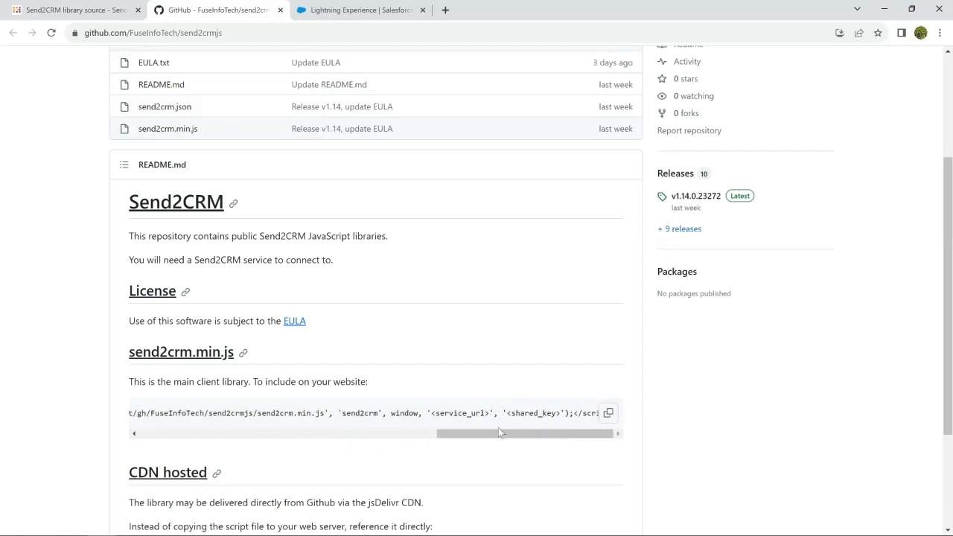
{"action": "left_click_drag", "start_coordinate": [492, 414], "coordinate": [434, 415]}
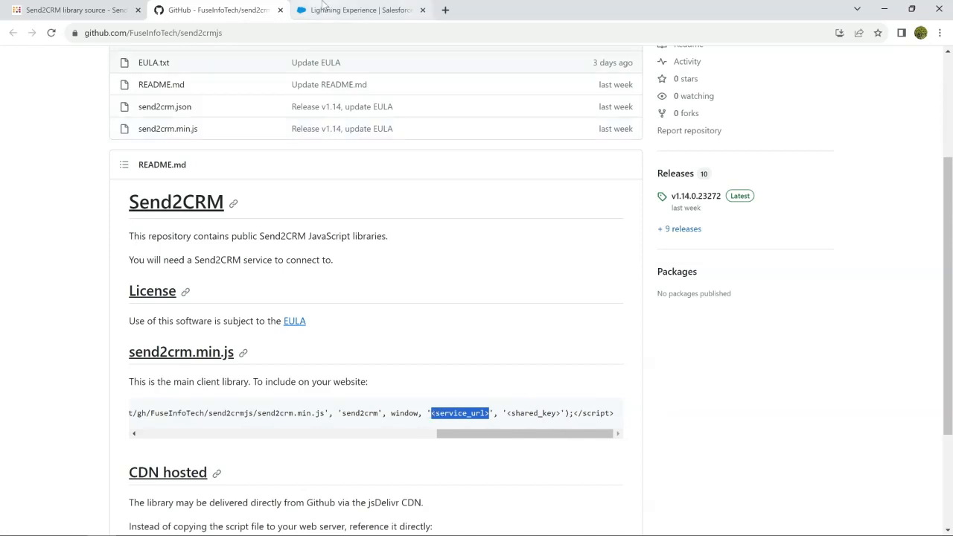
- Return to the documentation's Client Configuration page and check the example library source for the embed script
{"action": "left_click", "coordinate": [110, 11]}
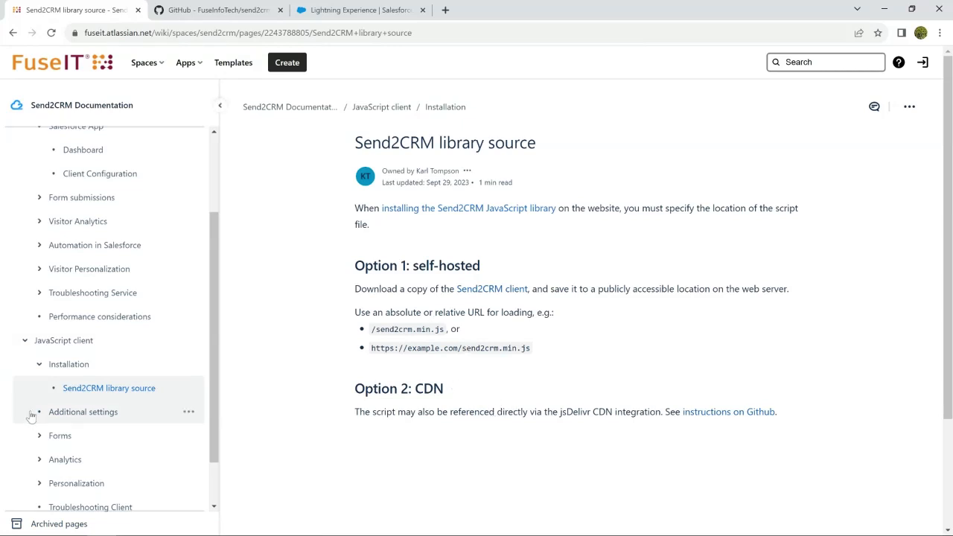
{"action": "scroll", "coordinate": [119, 187], "scroll_direction": "up", "scroll_amount": 3}
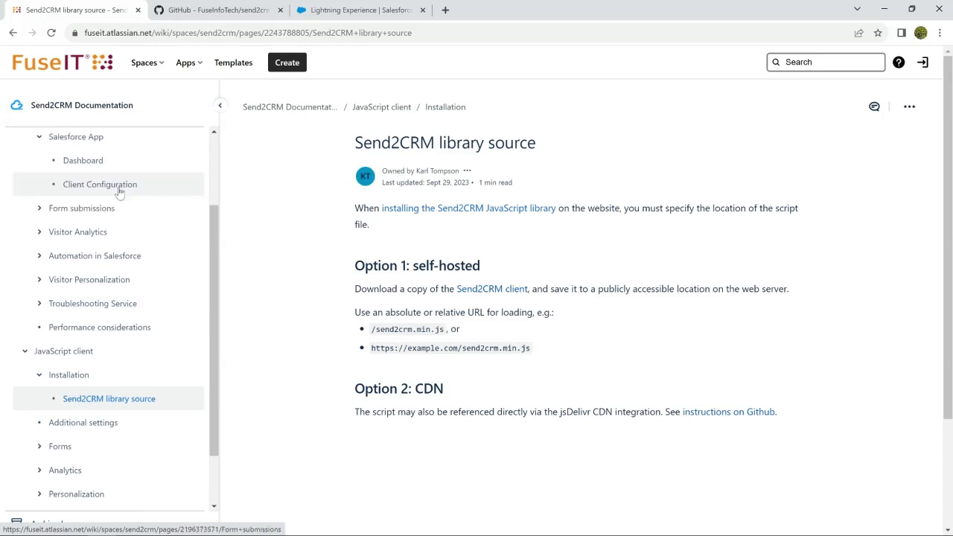
{"action": "left_click", "coordinate": [105, 290]}
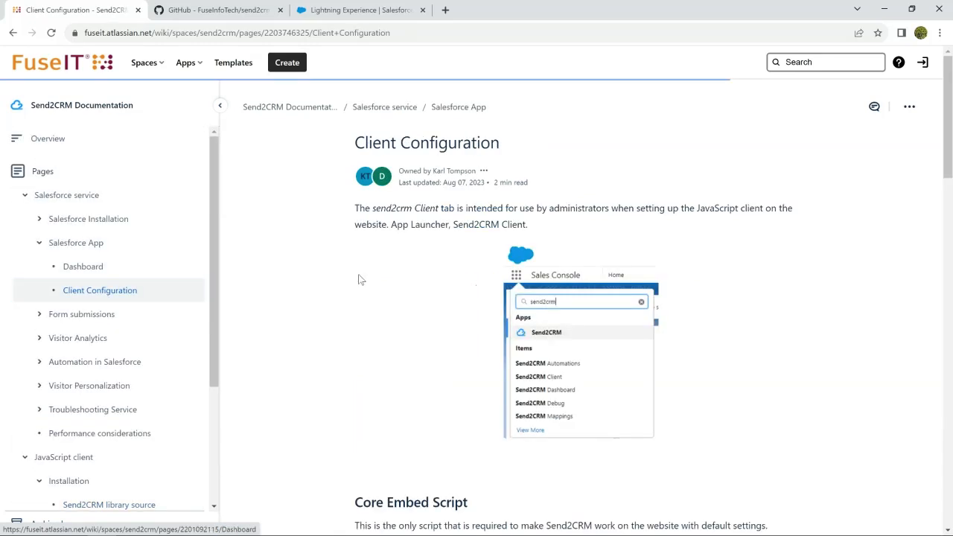
{"action": "scroll", "coordinate": [443, 368], "scroll_direction": "down", "scroll_amount": 7}
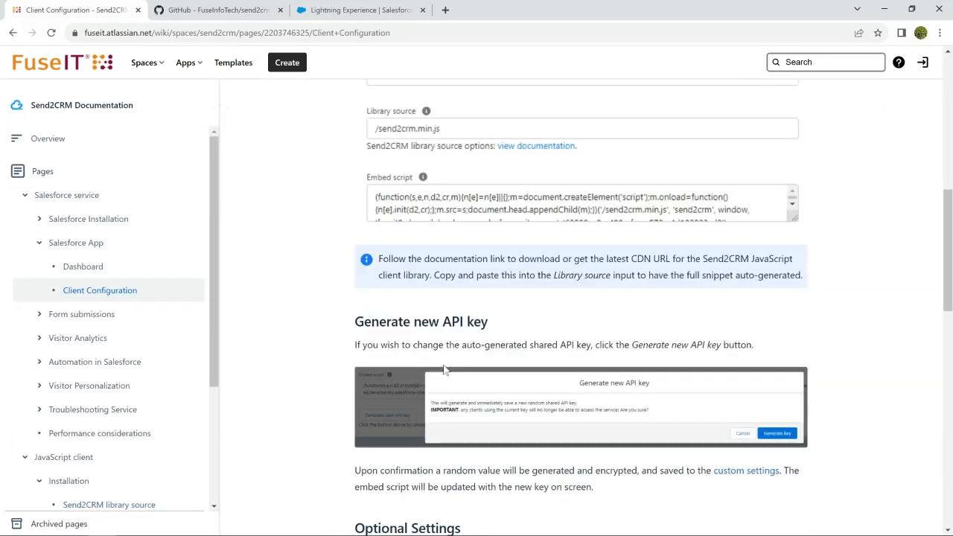
{"action": "scroll", "coordinate": [445, 370], "scroll_direction": "up", "scroll_amount": 2}
- Switch to the Salesforce Website Client page and set the embed script's library source to /send2crm.min.js
{"action": "left_click", "coordinate": [333, 10]}
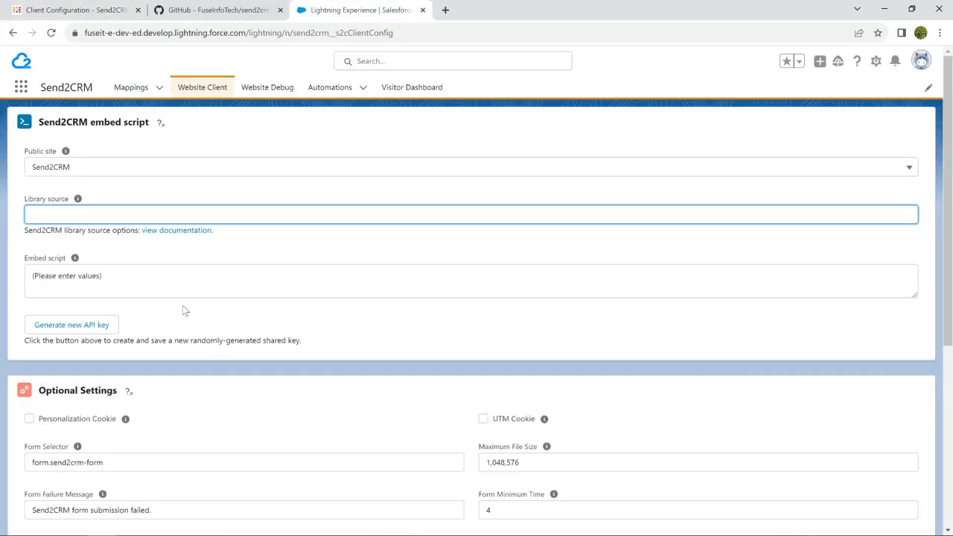
{"action": "left_click", "coordinate": [96, 214]}
{"action": "type", "text": "/send"}
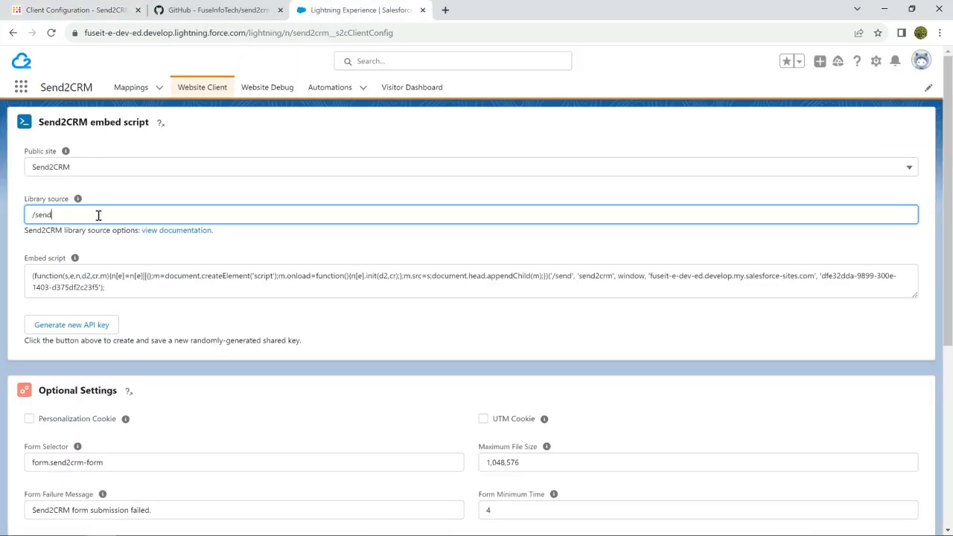
{"action": "type", "text": "2crm."}
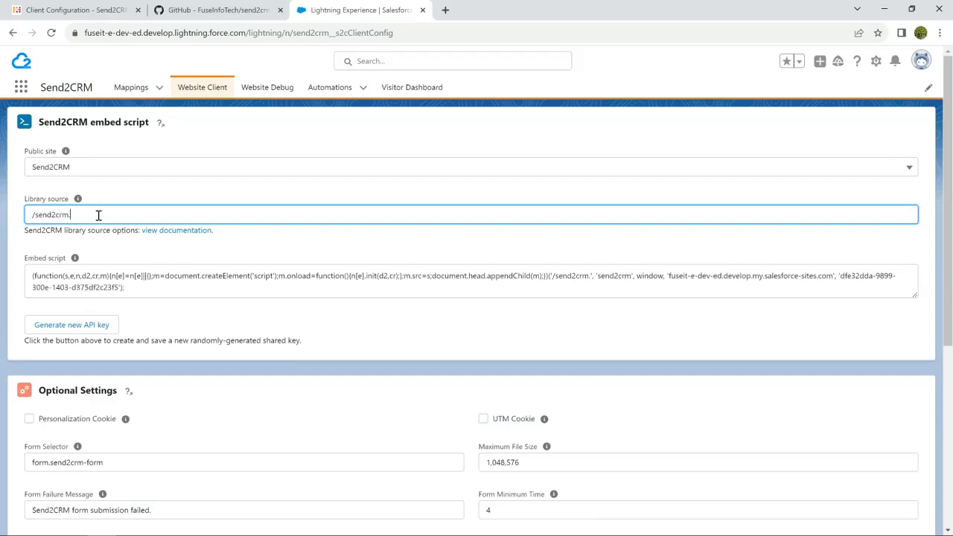
{"action": "type", "text": "min."}
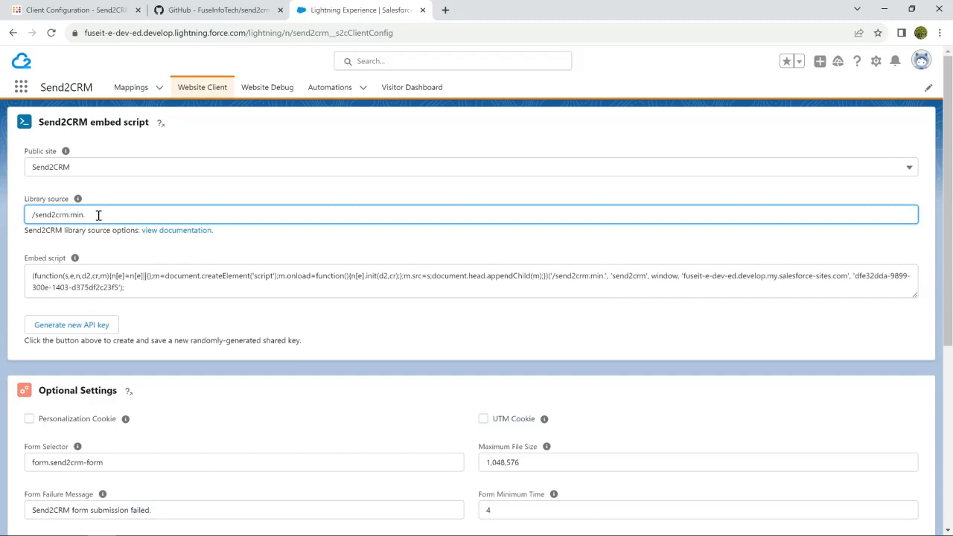
{"action": "type", "text": "js"}
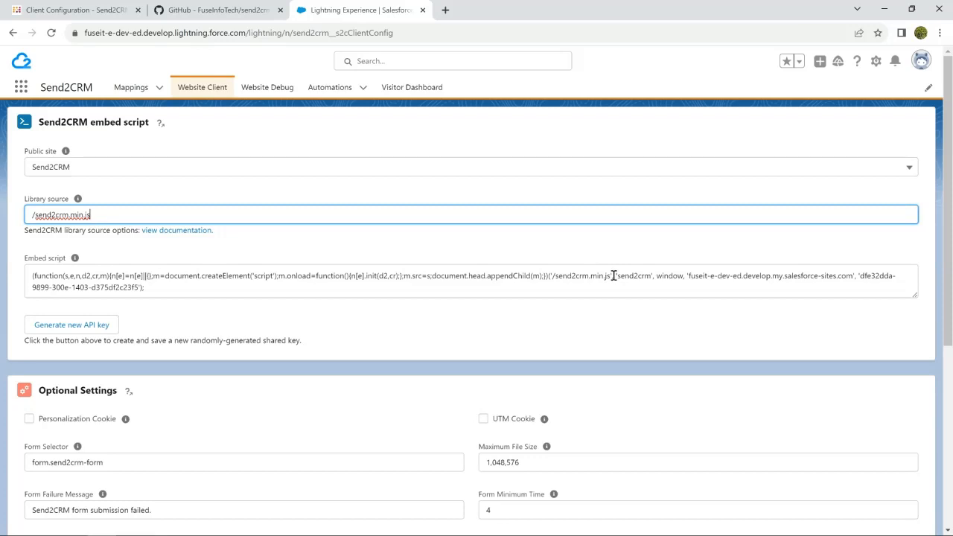
- Examine the generated embed script, highlighting its '/send2crm.min.js' library source, its Salesforce site domain and the whole script text
{"action": "left_click_drag", "start_coordinate": [612, 276], "coordinate": [551, 274]}
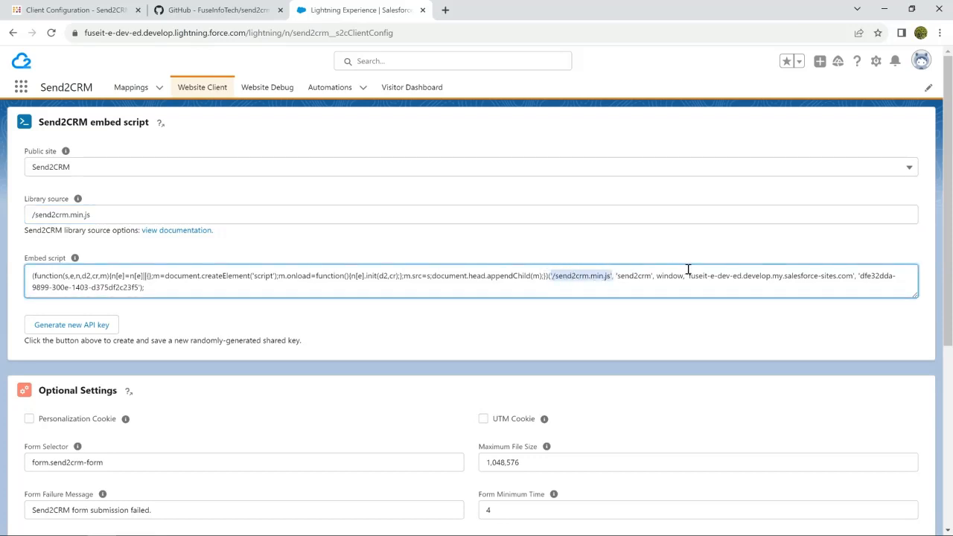
{"action": "left_click_drag", "start_coordinate": [689, 275], "coordinate": [848, 266]}
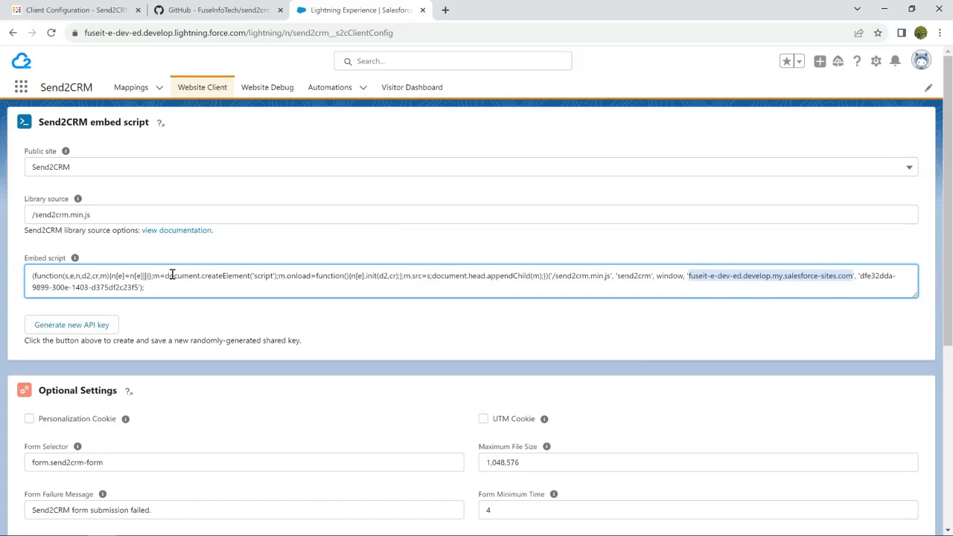
{"action": "left_click_drag", "start_coordinate": [166, 289], "coordinate": [33, 275]}
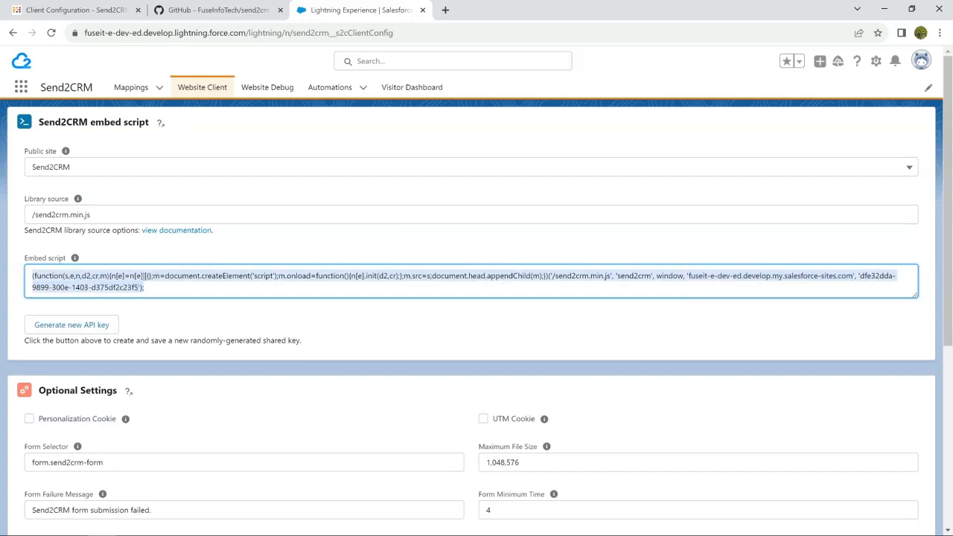
{"action": "left_click", "coordinate": [218, 334]}
{"action": "scroll", "coordinate": [217, 335], "scroll_direction": "down", "scroll_amount": 1}
{"action": "scroll", "coordinate": [217, 335], "scroll_direction": "up", "scroll_amount": 1}
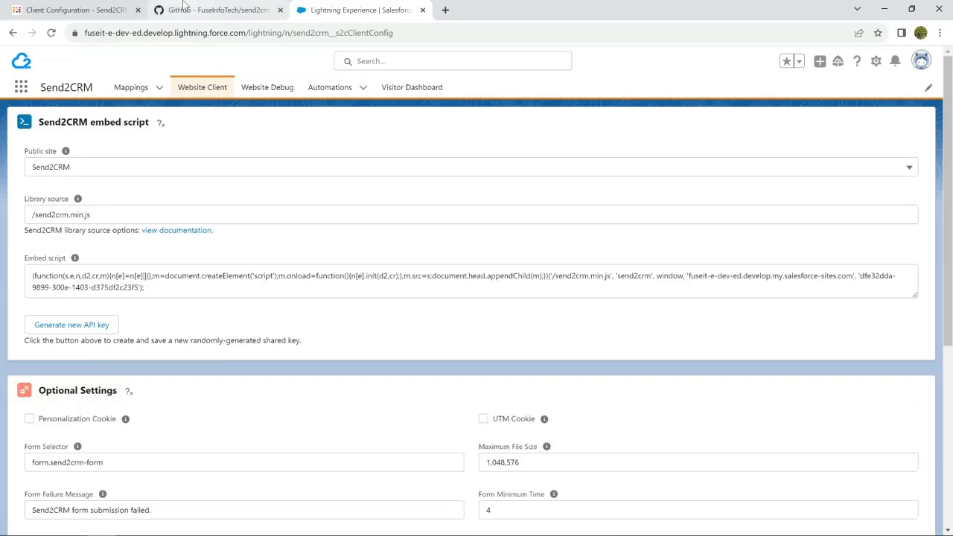
- Review the Generate new API key and Optional Settings sections on the documentation's Client Configuration page
{"action": "left_click", "coordinate": [105, 11]}
{"action": "scroll", "coordinate": [634, 361], "scroll_direction": "down", "scroll_amount": 3}
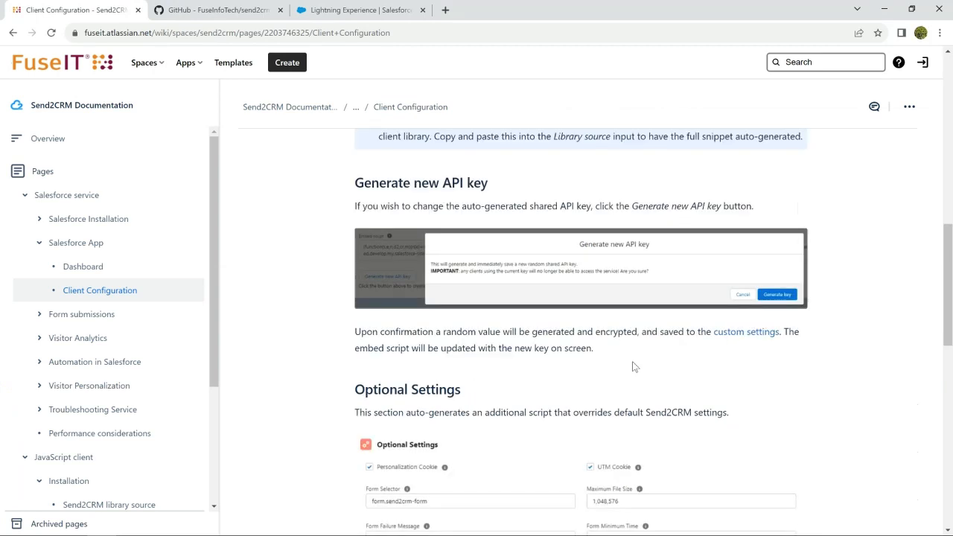
{"action": "scroll", "coordinate": [632, 362], "scroll_direction": "down", "scroll_amount": 3}
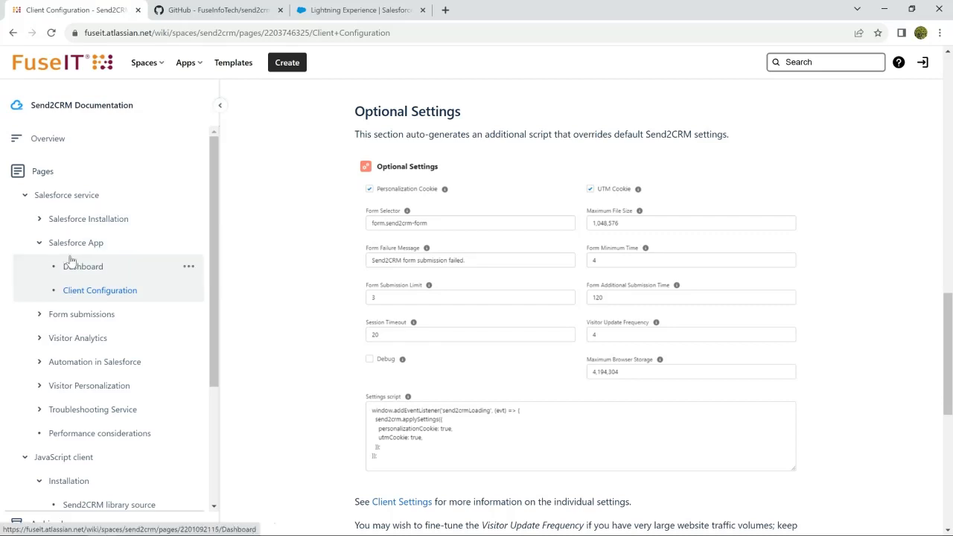
- Return to the Salesforce Website Client page and select the entire embed script text
{"action": "left_click", "coordinate": [348, 14]}
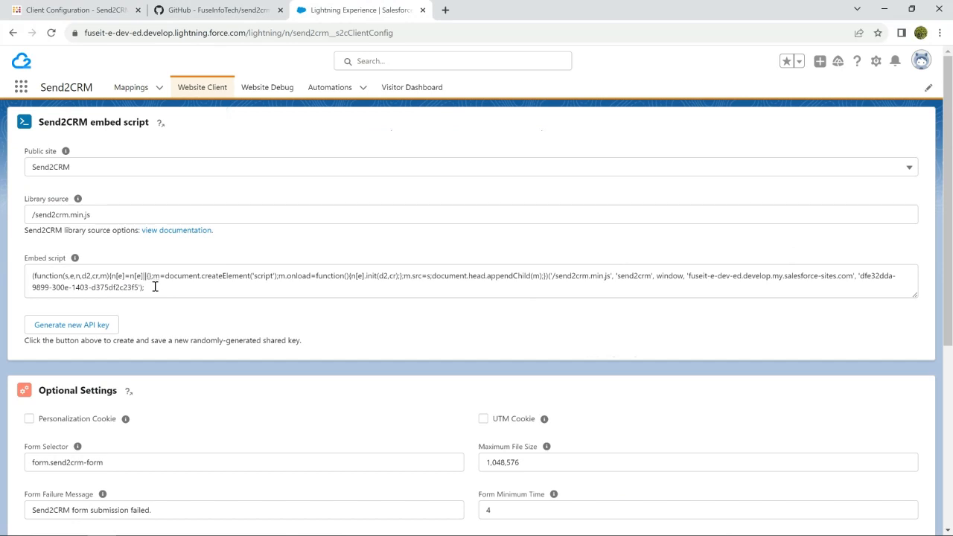
{"action": "left_click_drag", "start_coordinate": [155, 287], "coordinate": [32, 277]}
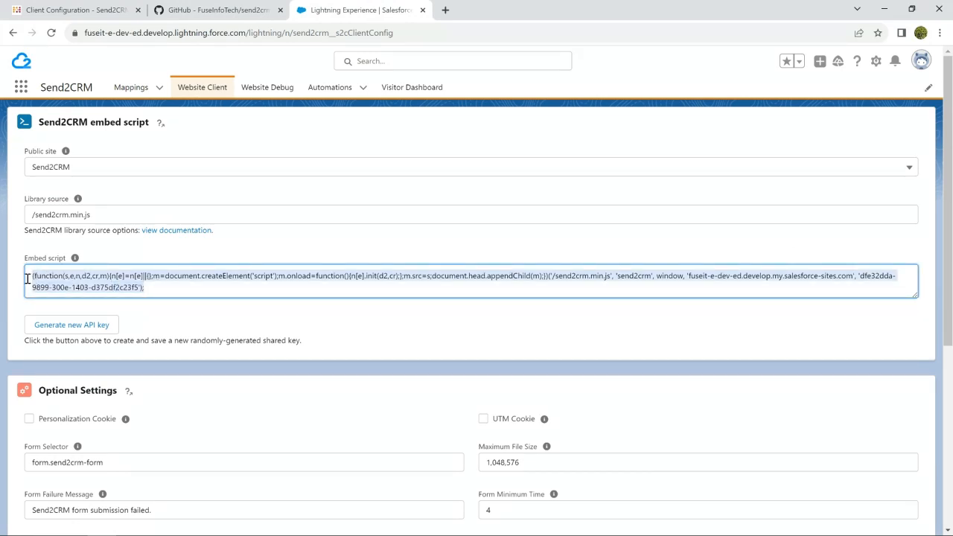